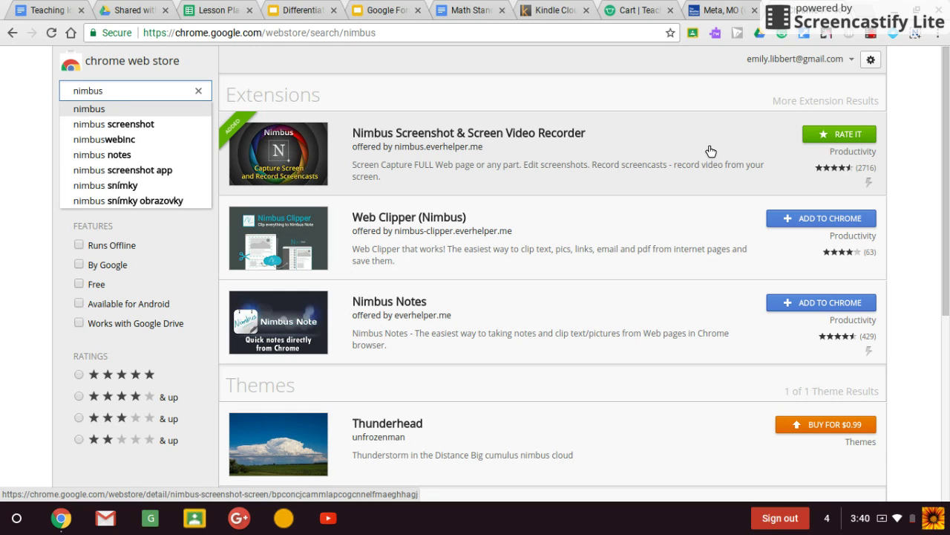
Select the entire Meta, MO 10 Day Weather table on the weather.com page using Nimbus's Selected & Scroll capture.
left_click(728, 9)
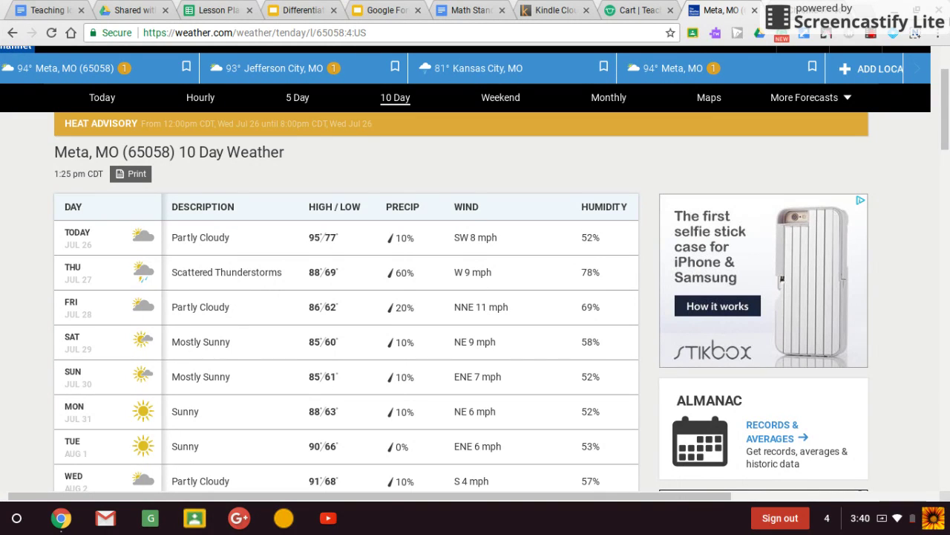
left_click_drag(948, 84, 948, 95)
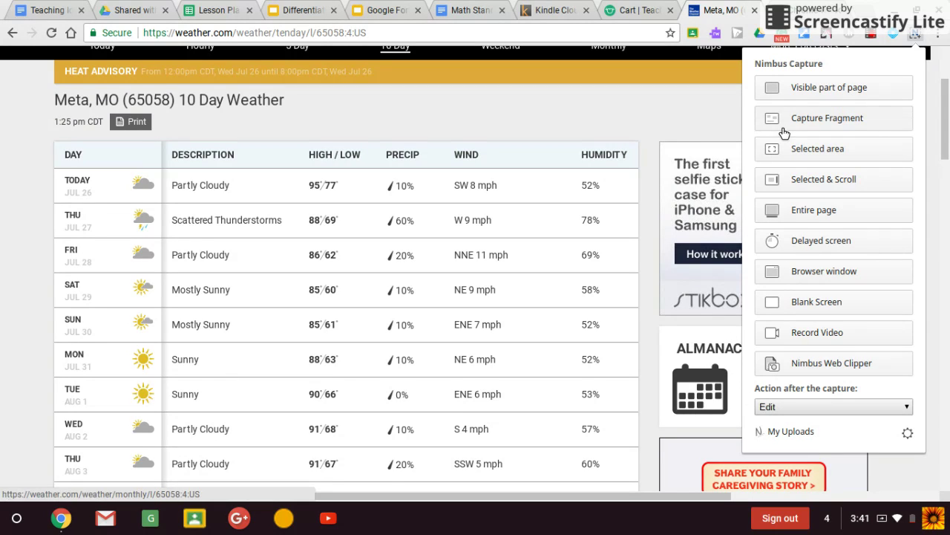
left_click(839, 179)
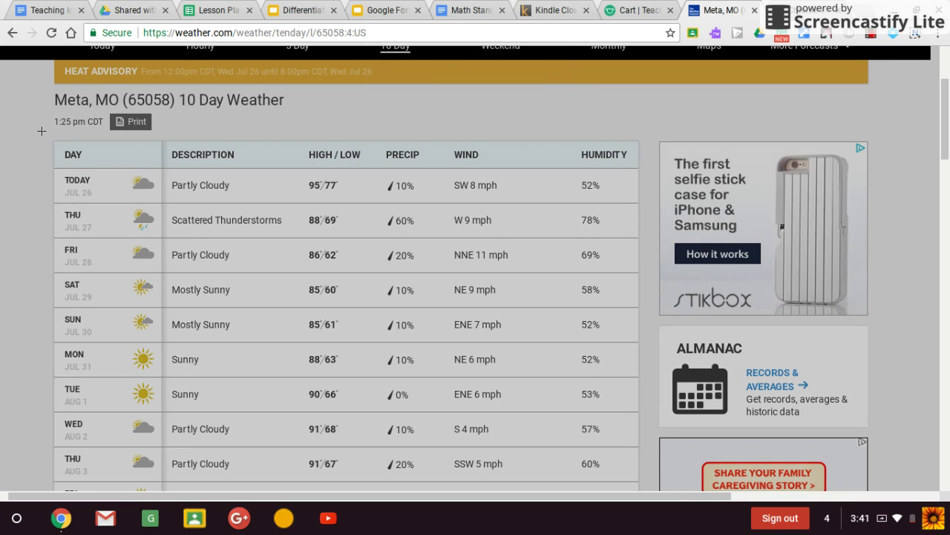
scroll(39, 130, "left", 1)
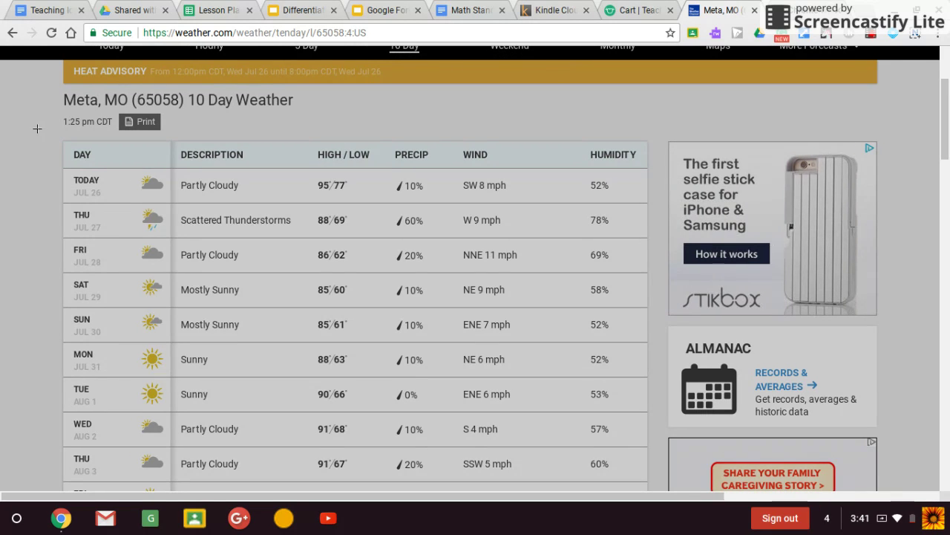
left_click_drag(35, 129, 659, 501)
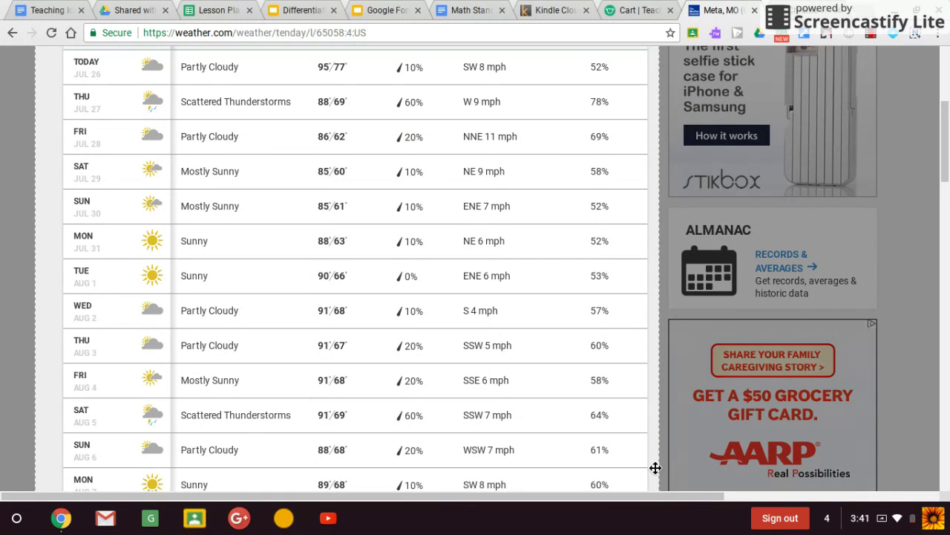
mouse_move(658, 489)
left_mouse_down()
mouse_move(650, 519)
mouse_move(660, 513)
mouse_move(658, 532)
mouse_move(665, 436)
left_mouse_up()
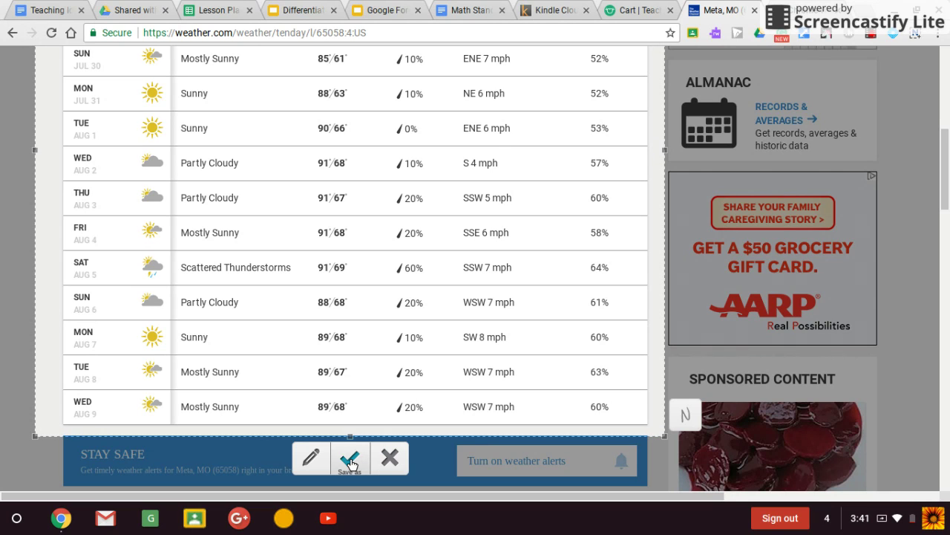
Capture the selected forecast area and open it in the Nimbus screenshot editor.
left_click(311, 459)
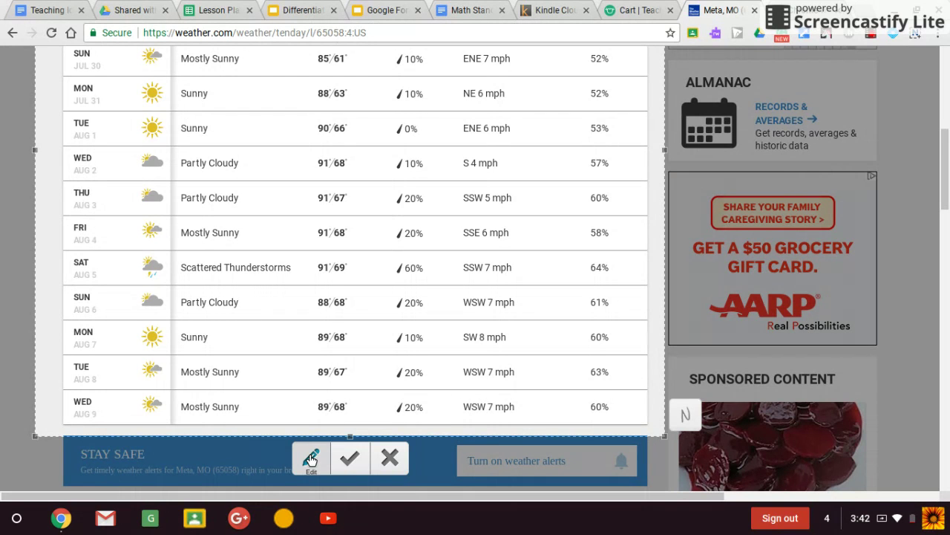
left_click(312, 459)
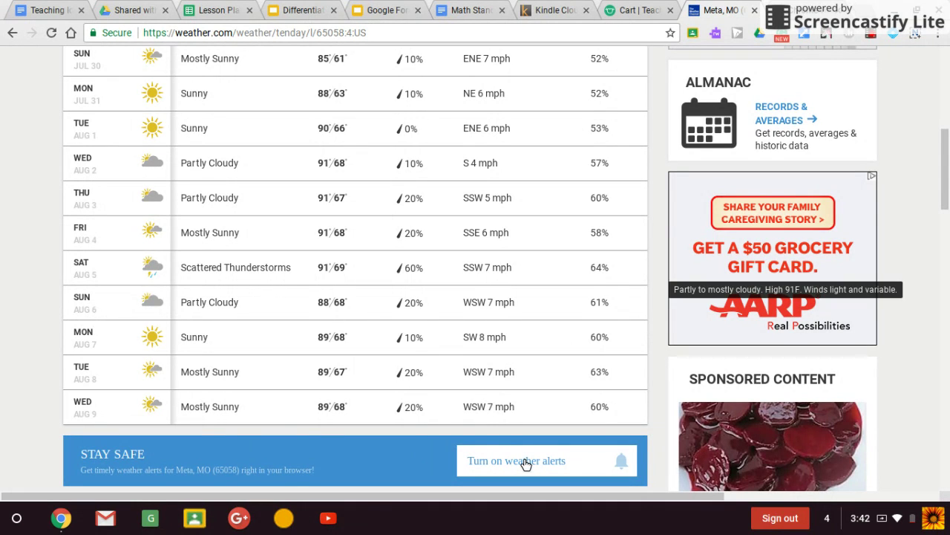
scroll(523, 458, "up", 3)
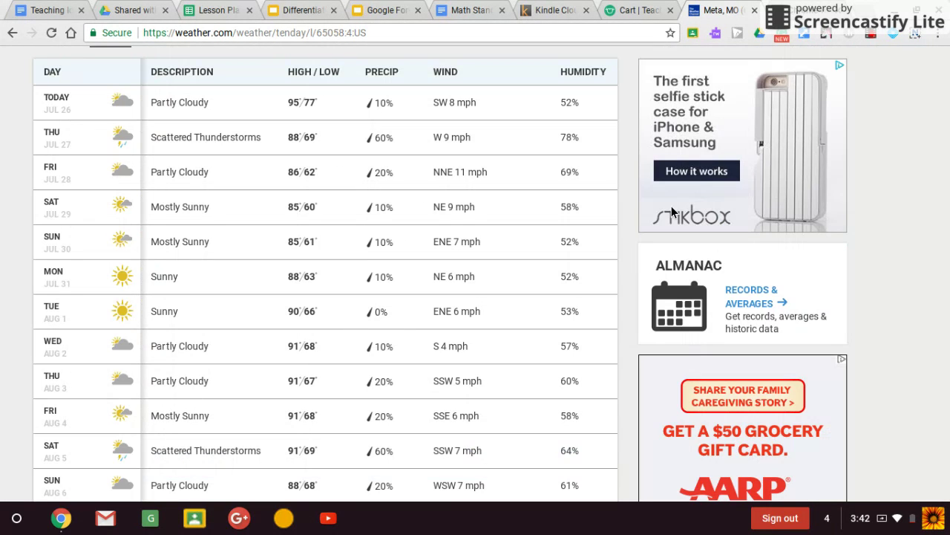
scroll(672, 211, "down", 6)
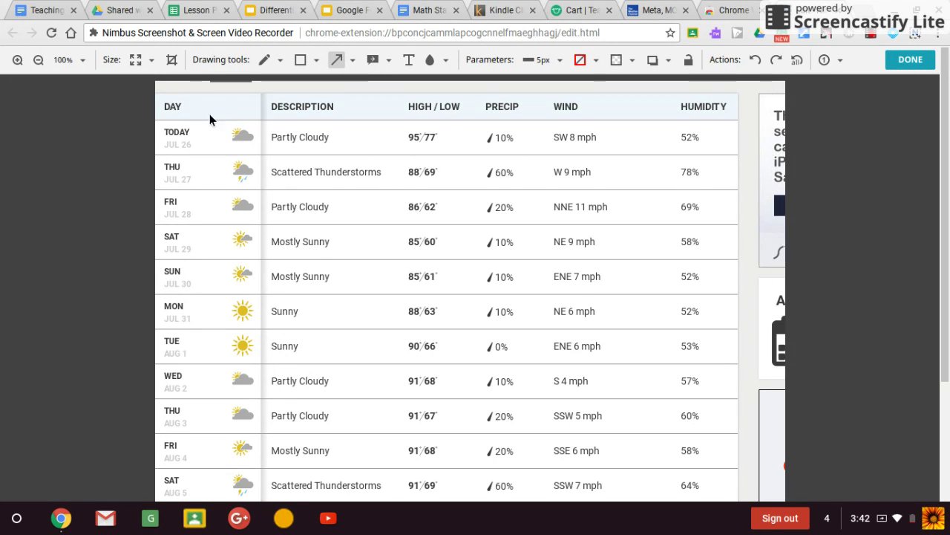
left_click(173, 62)
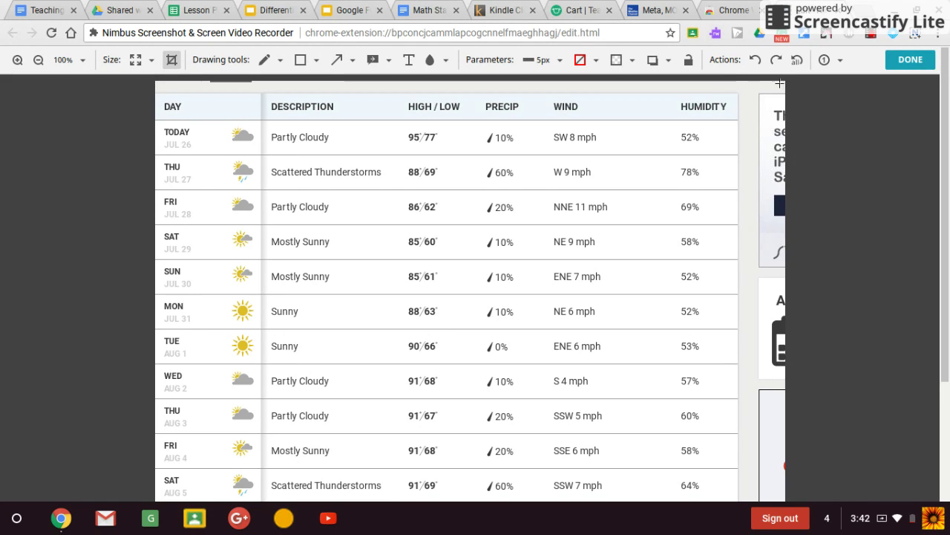
left_click_drag(158, 86, 747, 491)
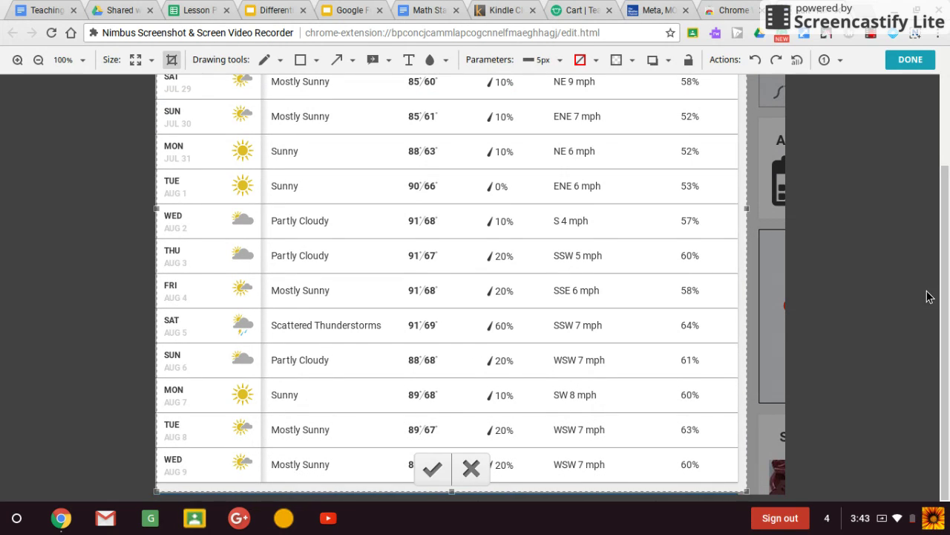
left_click(172, 60)
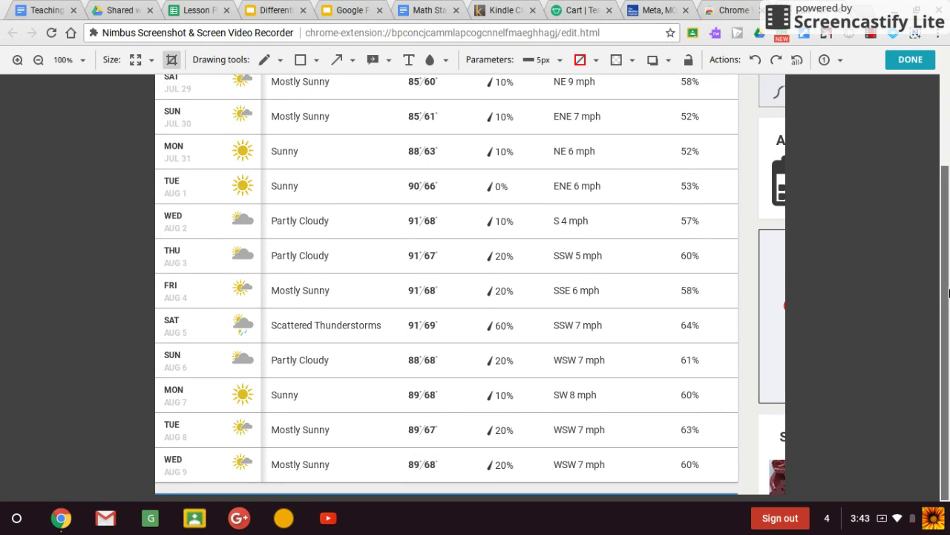
scroll(948, 178, "up", 3)
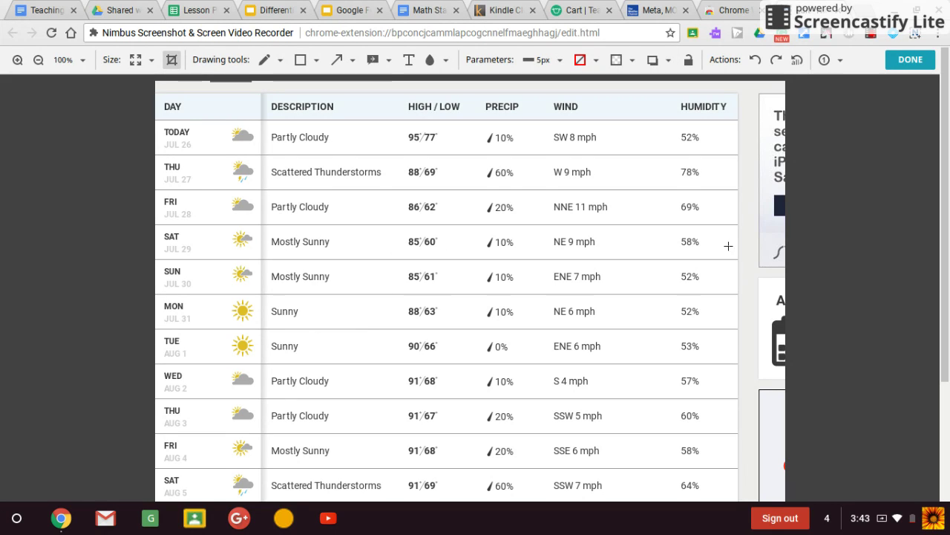
Try the second blur tool variant on the whole screenshot, and undo all the blurring.
left_click(447, 62)
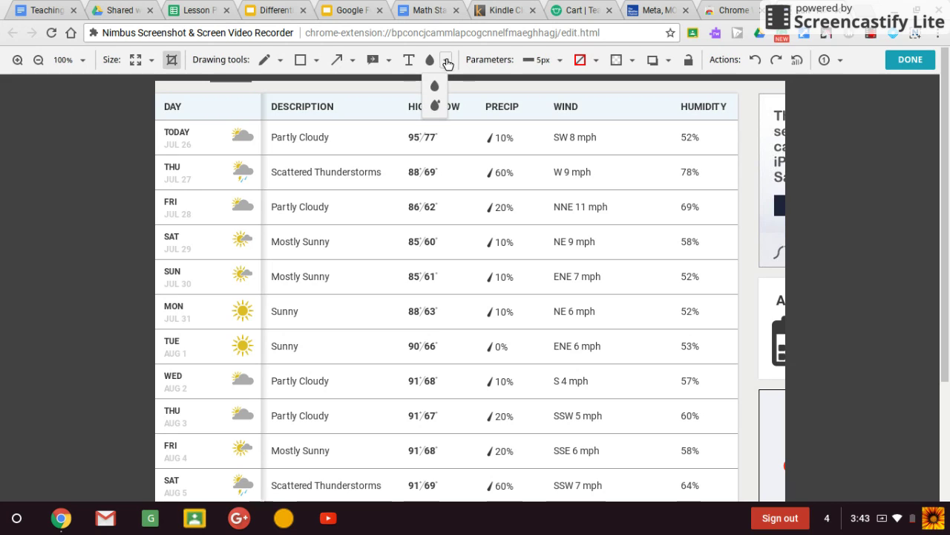
left_click(436, 106)
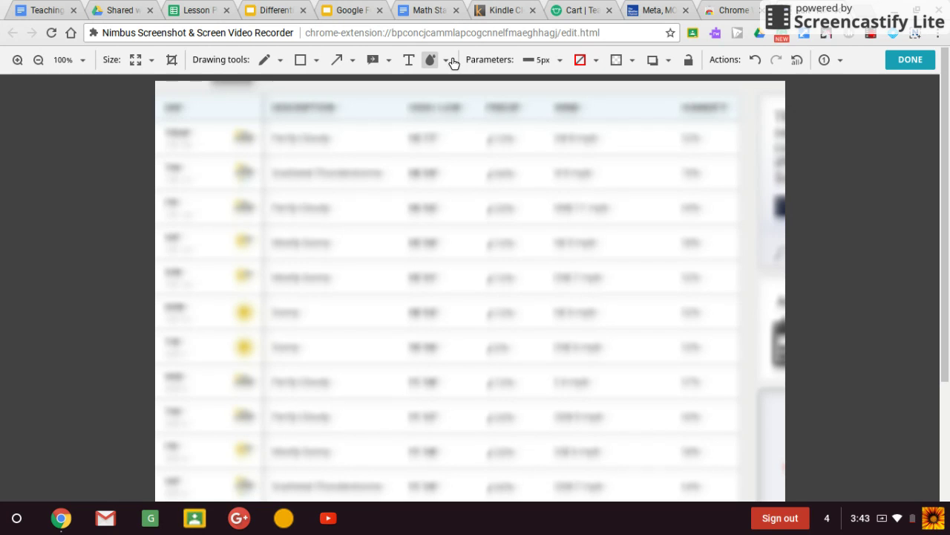
left_click(446, 61)
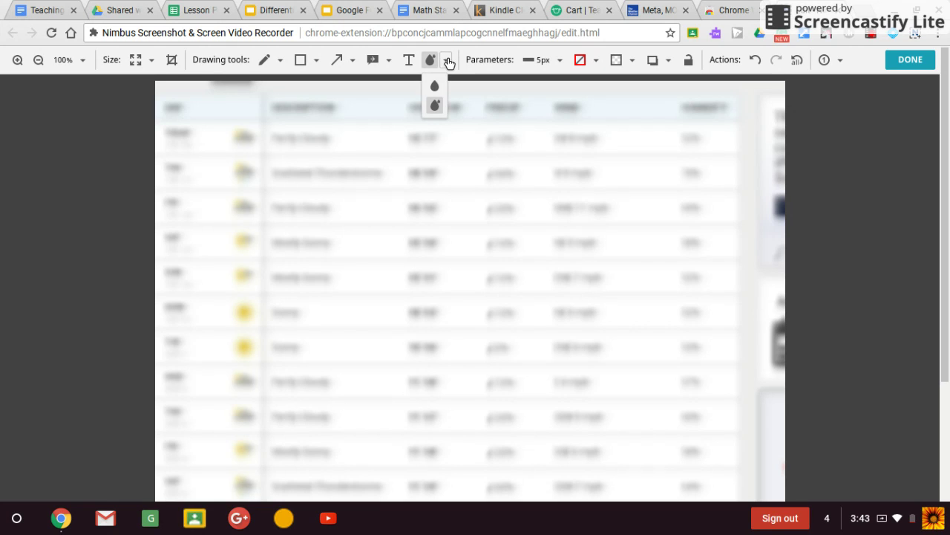
left_click(436, 107)
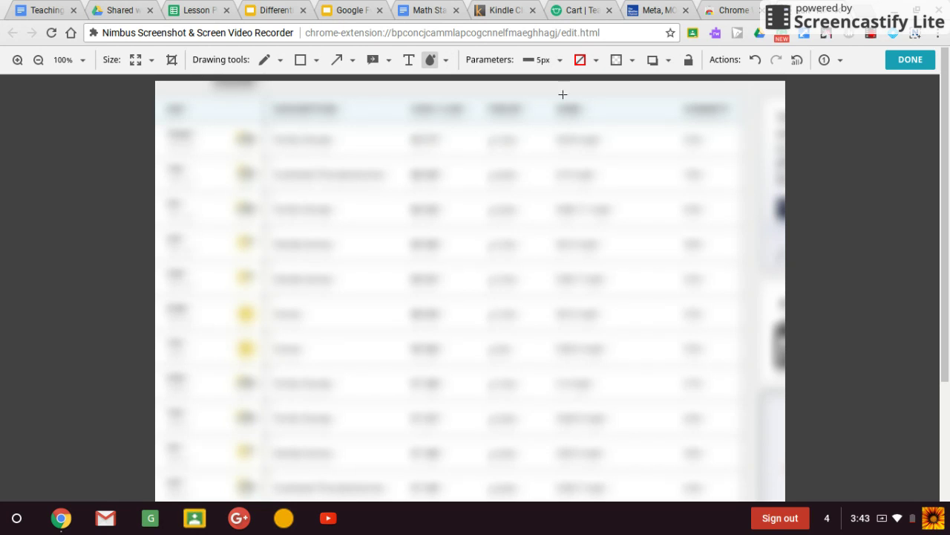
left_click(755, 62)
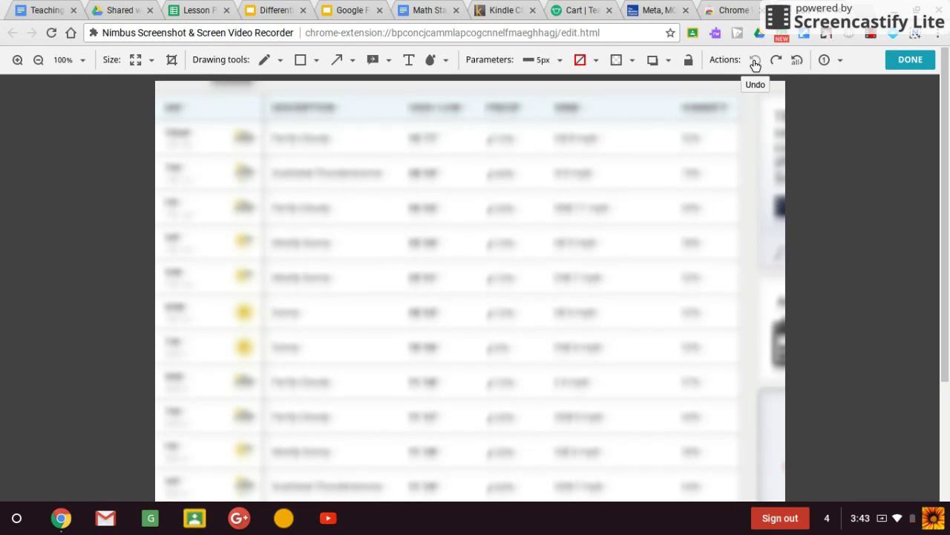
left_click(797, 59)
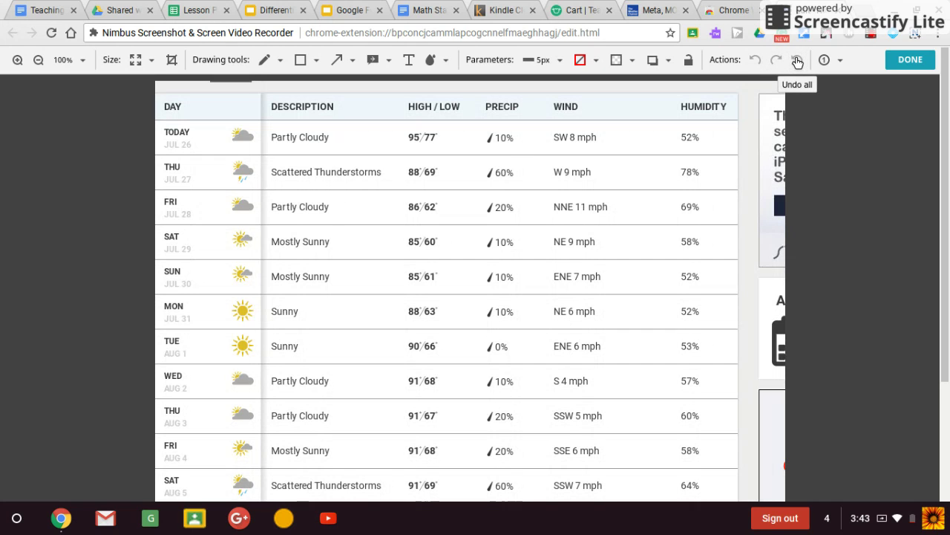
Blur the Friday, Jul 28 row of the forecast table with the area blur tool.
left_click(444, 59)
left_click(437, 89)
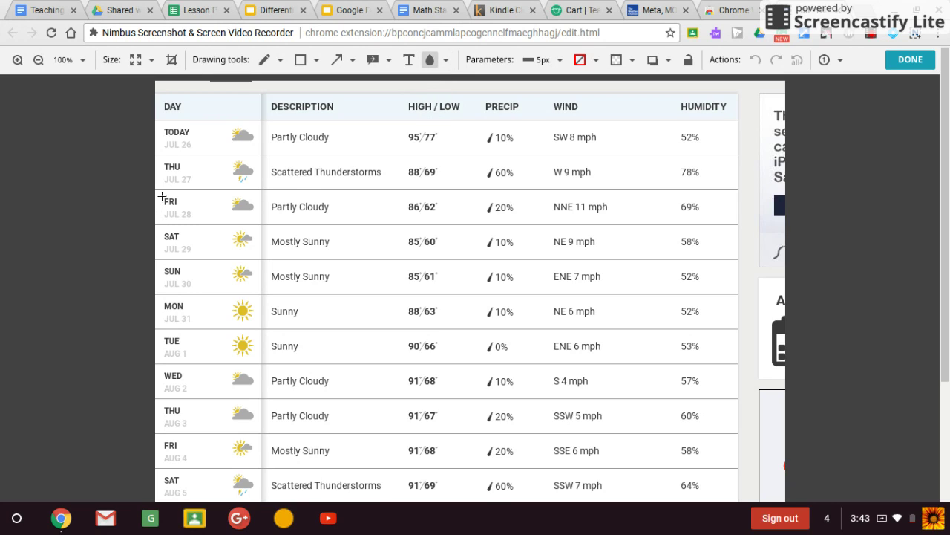
mouse_move(223, 201)
left_mouse_down()
mouse_move(541, 237)
mouse_move(703, 208)
mouse_move(721, 220)
left_mouse_up()
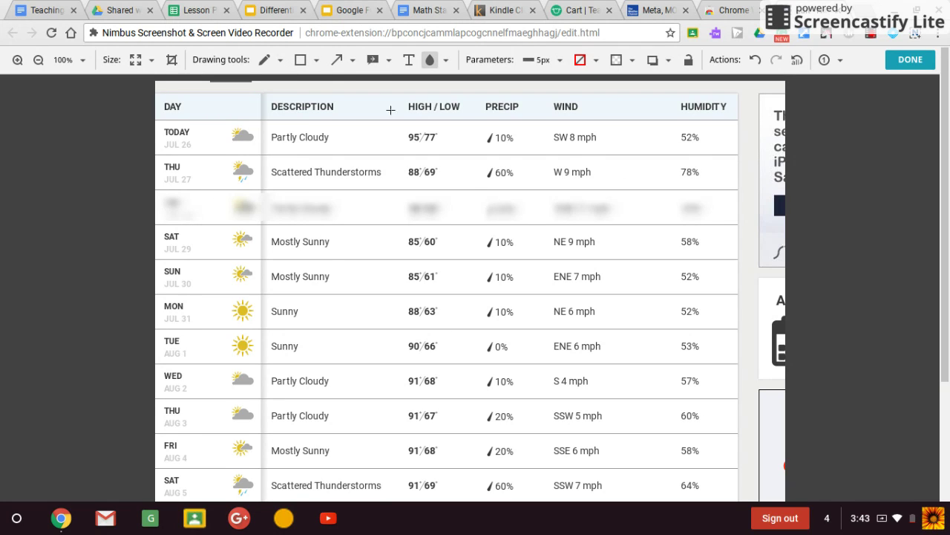
Draw a rectangle outline around the blurred Friday row and set its outline color to blue-violet.
left_click(302, 61)
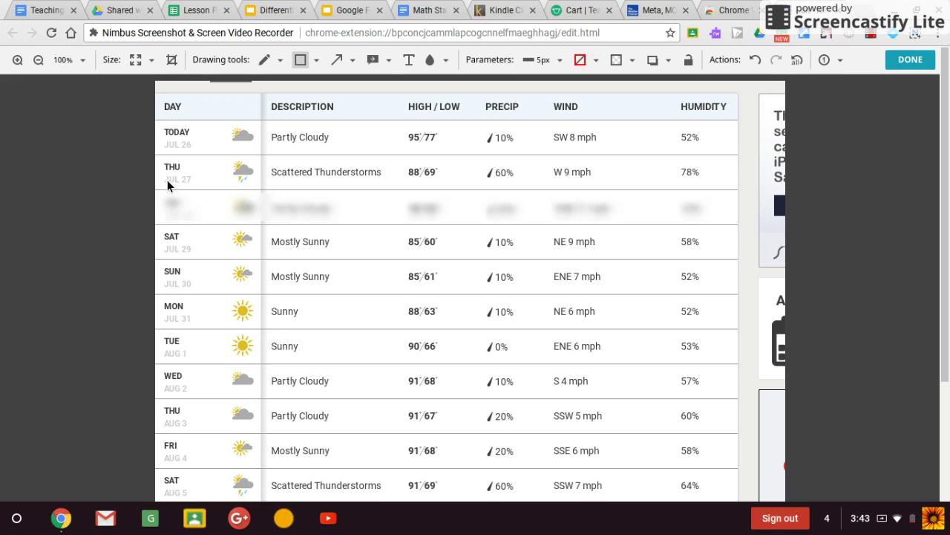
left_click_drag(159, 195, 731, 231)
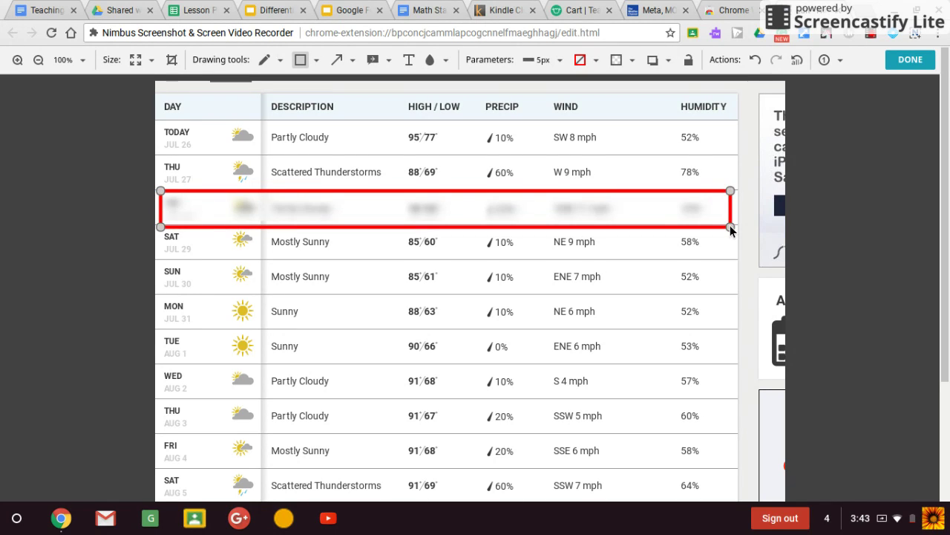
left_click(598, 63)
left_click(650, 130)
left_click(634, 185)
left_click(613, 178)
left_click(701, 159)
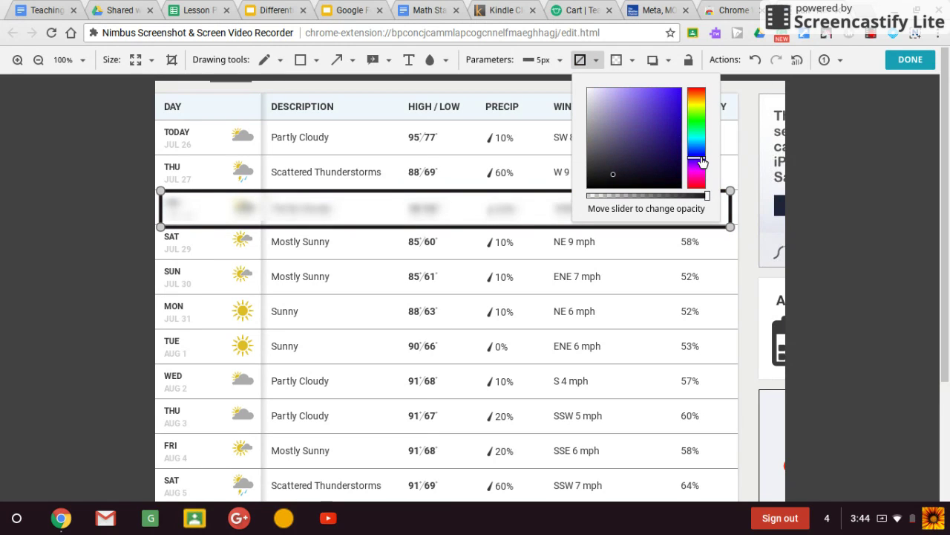
left_click(668, 103)
left_click(871, 164)
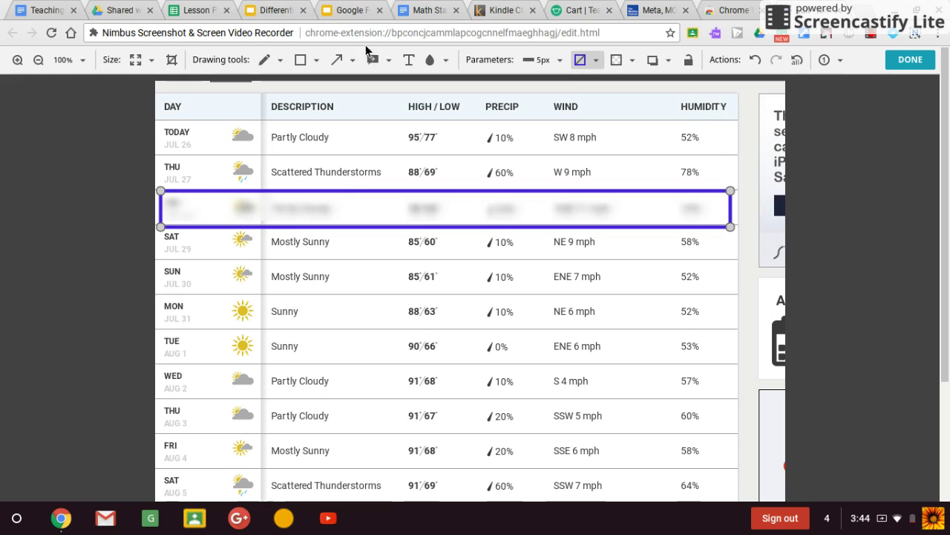
Add a callout below the blurred row reading "Please predict the forecast for Friday" and point its tip up at that row.
left_click(383, 61)
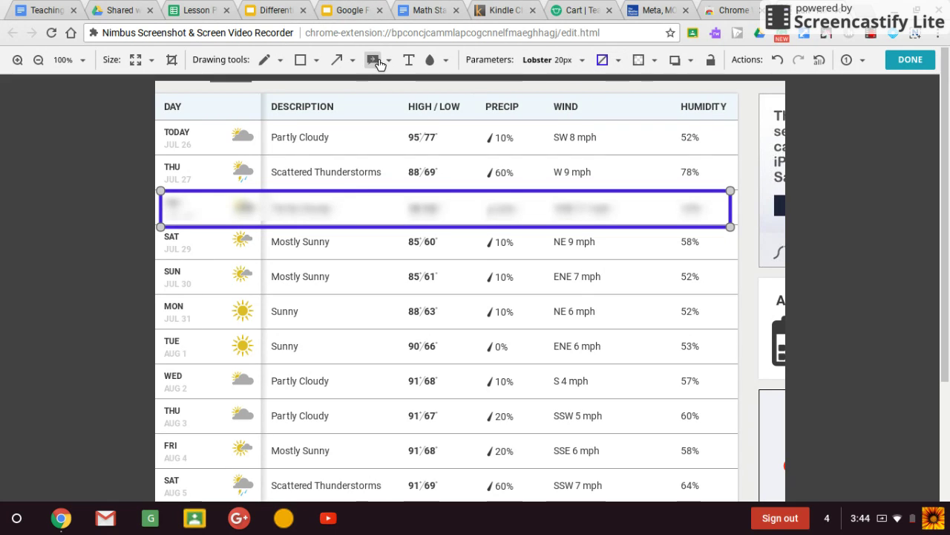
left_click(385, 63)
left_click(378, 104)
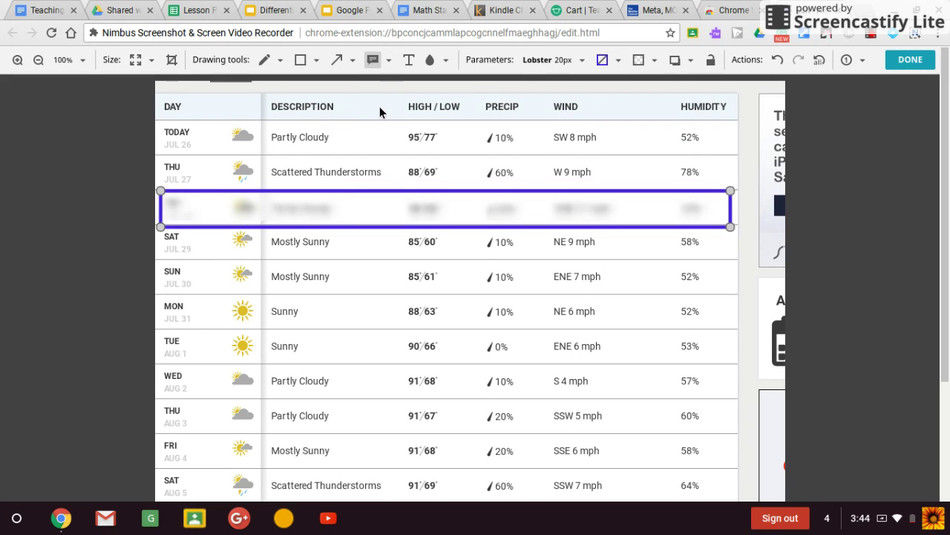
left_click(556, 356)
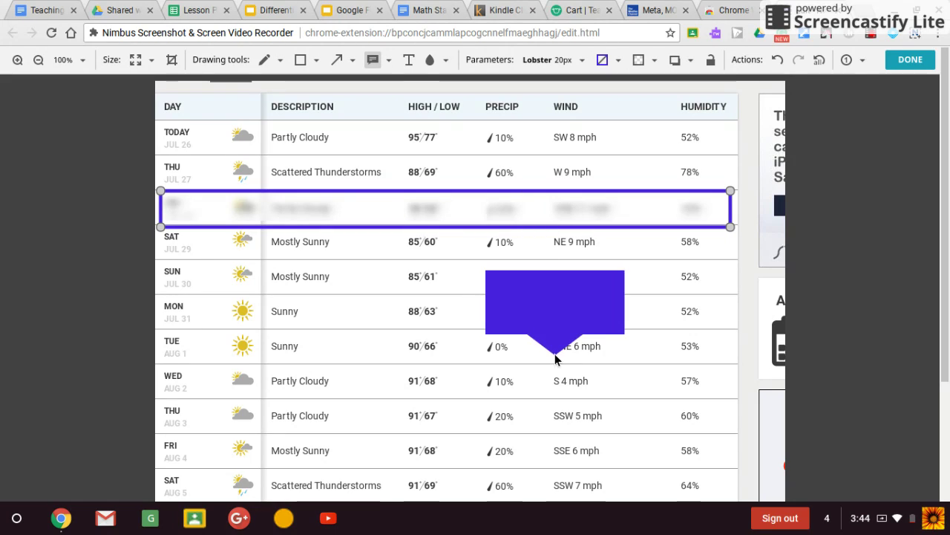
type("Ple")
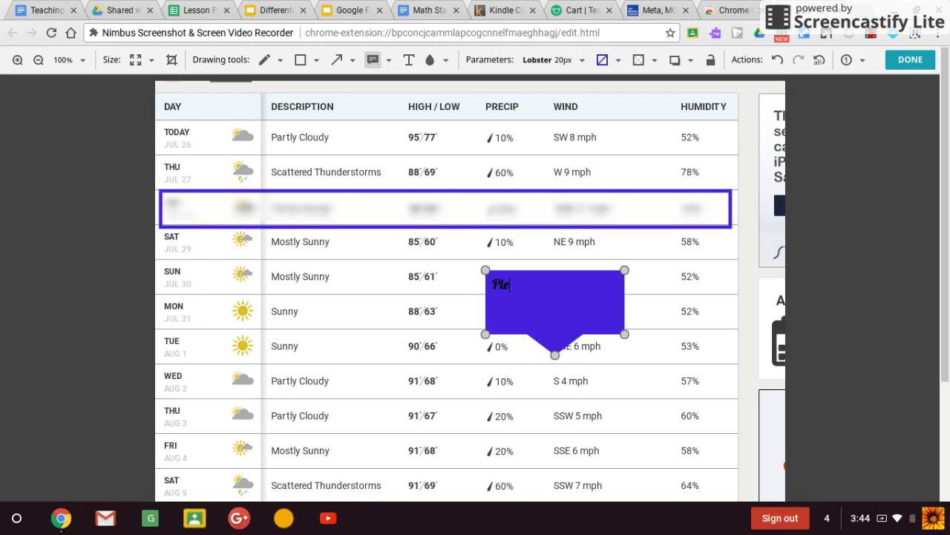
type("ase predict the forecas")
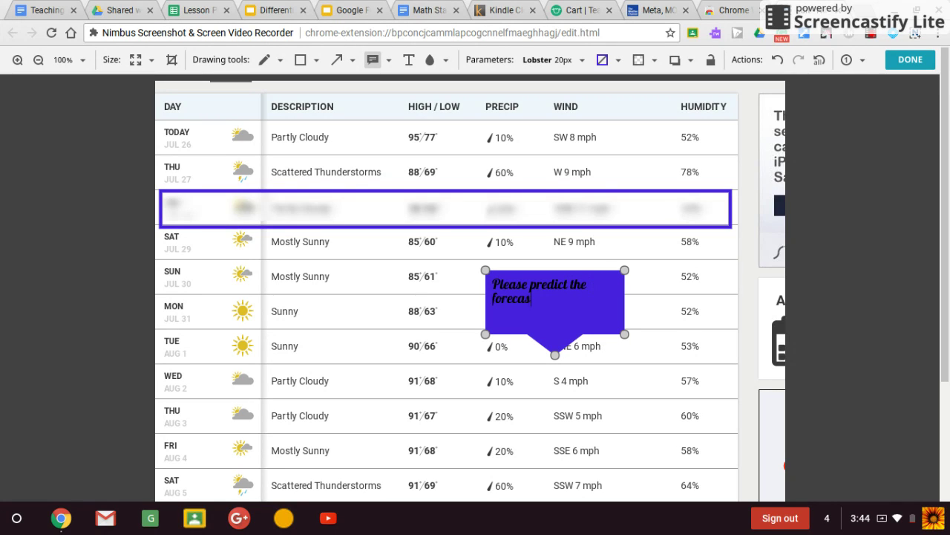
type("t for Friday")
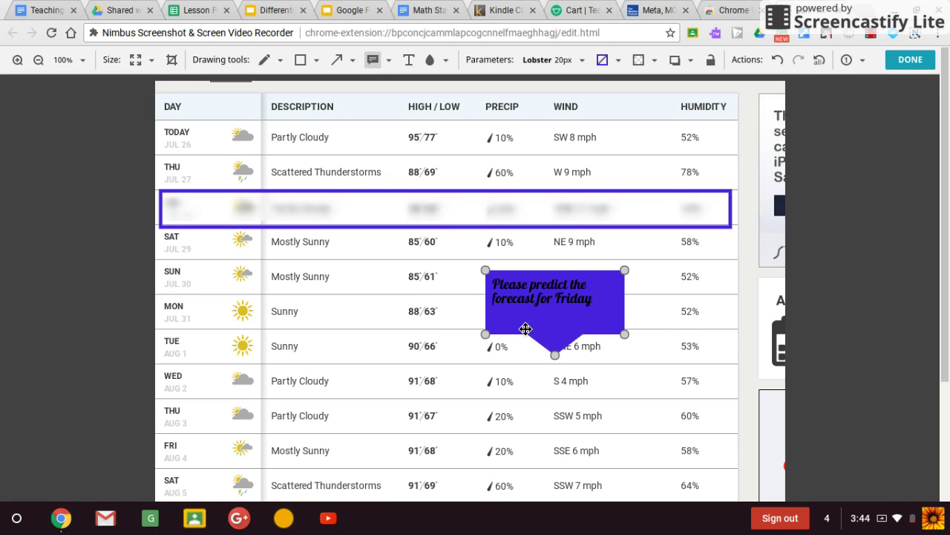
left_click_drag(554, 355, 557, 251)
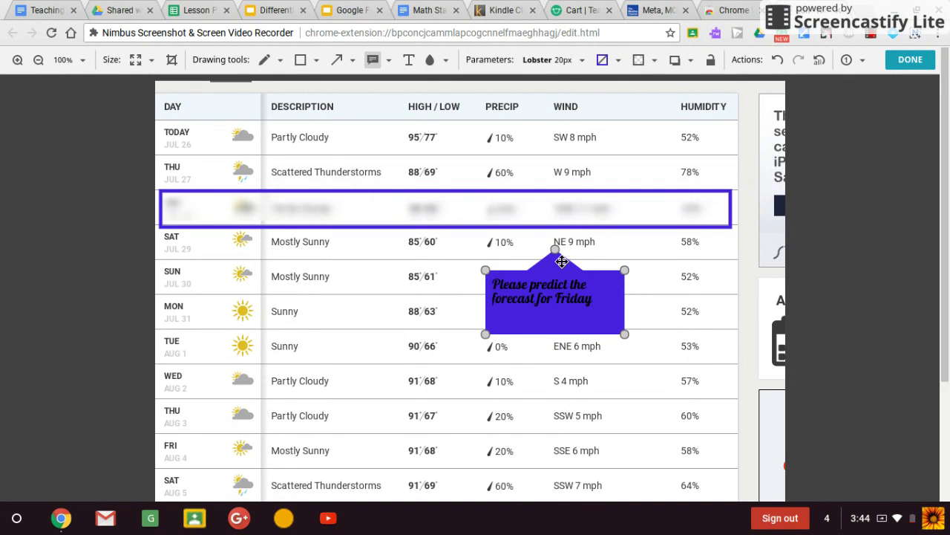
left_click_drag(562, 251, 568, 235)
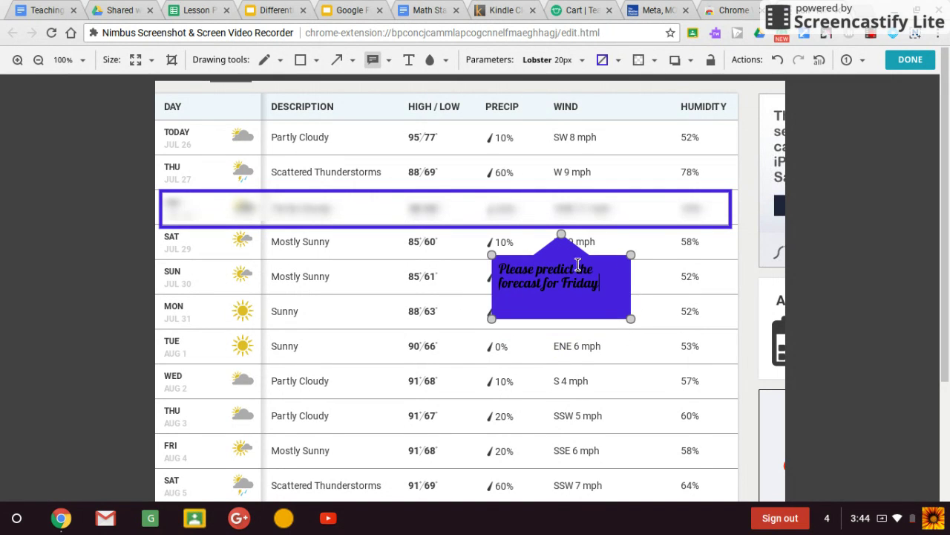
Change the font of the callout text about Friday's forecast to Courier New.
left_click_drag(605, 282, 497, 267)
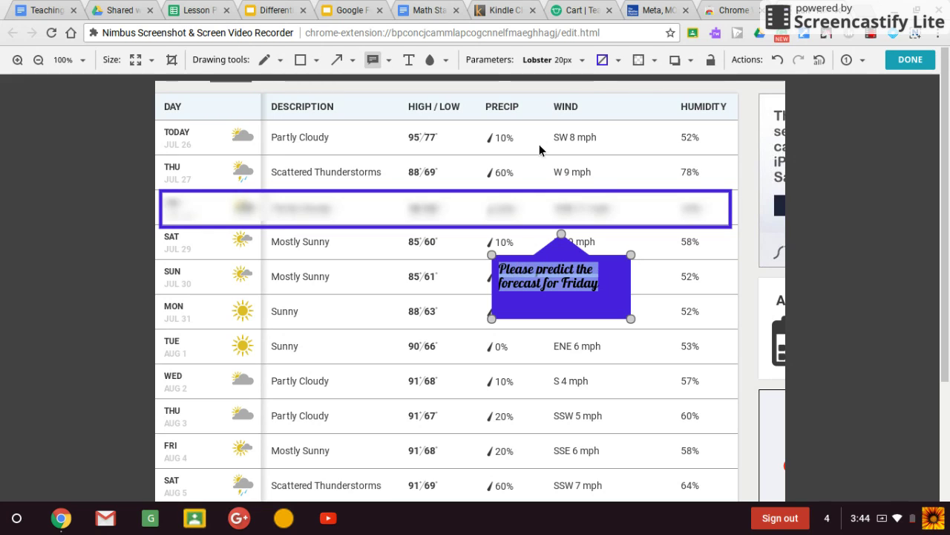
left_click(581, 62)
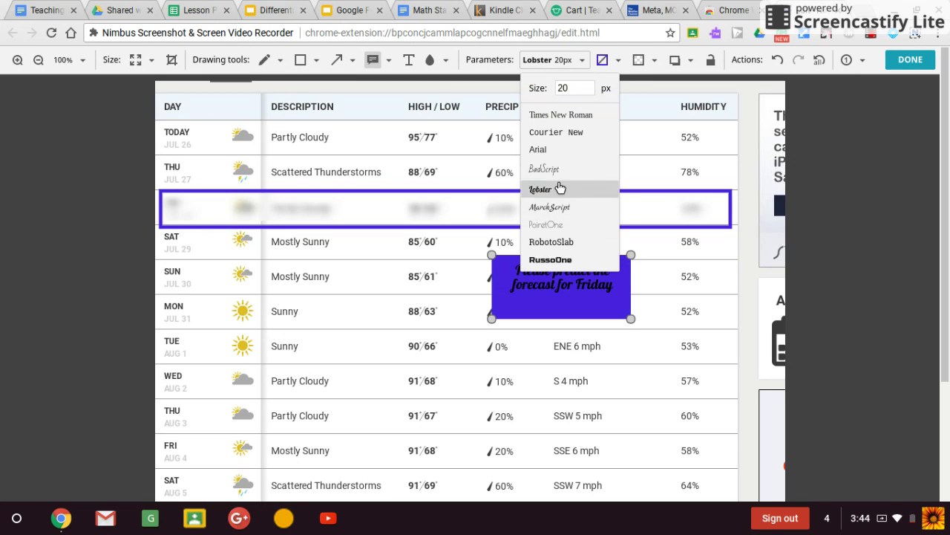
left_click(572, 132)
left_click(829, 315)
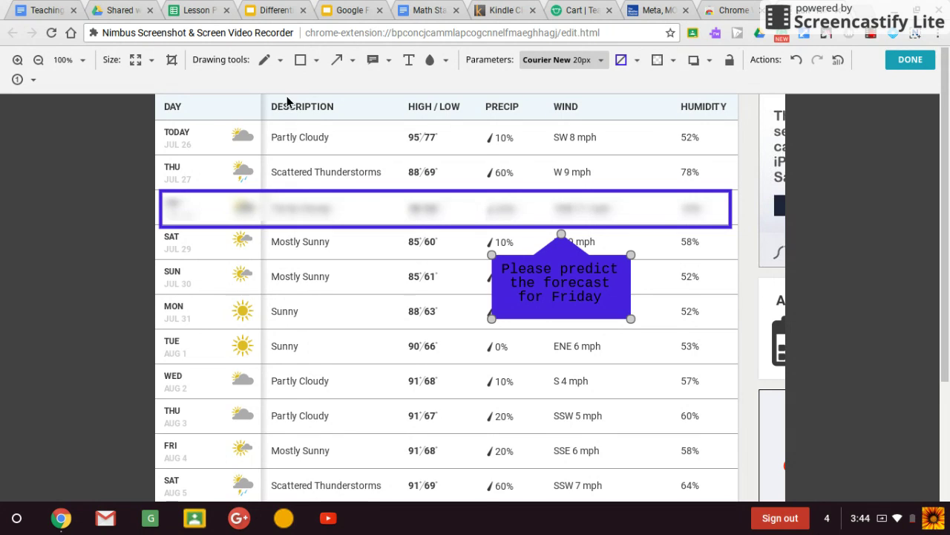
Handwrite "Good luck" in large freehand pencil strokes across the forecast table, left of the callout and over the day and description columns.
left_click(264, 59)
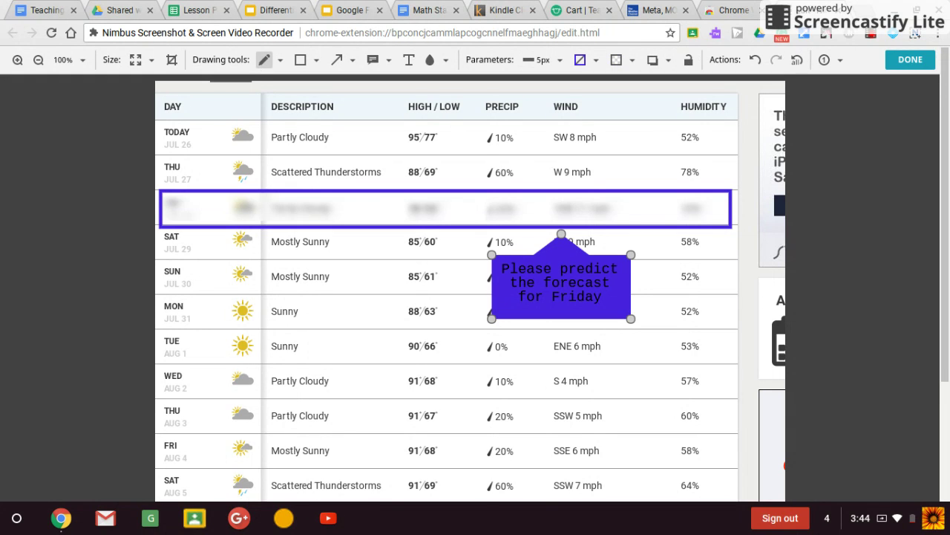
mouse_move(206, 290)
left_mouse_down()
mouse_move(179, 349)
mouse_move(255, 340)
mouse_move(239, 325)
mouse_move(270, 306)
left_mouse_up()
mouse_move(310, 279)
left_mouse_down()
mouse_move(343, 298)
mouse_move(316, 274)
mouse_move(307, 285)
left_mouse_up()
mouse_move(395, 241)
left_mouse_down()
mouse_move(394, 304)
mouse_move(397, 157)
mouse_move(445, 282)
left_mouse_up()
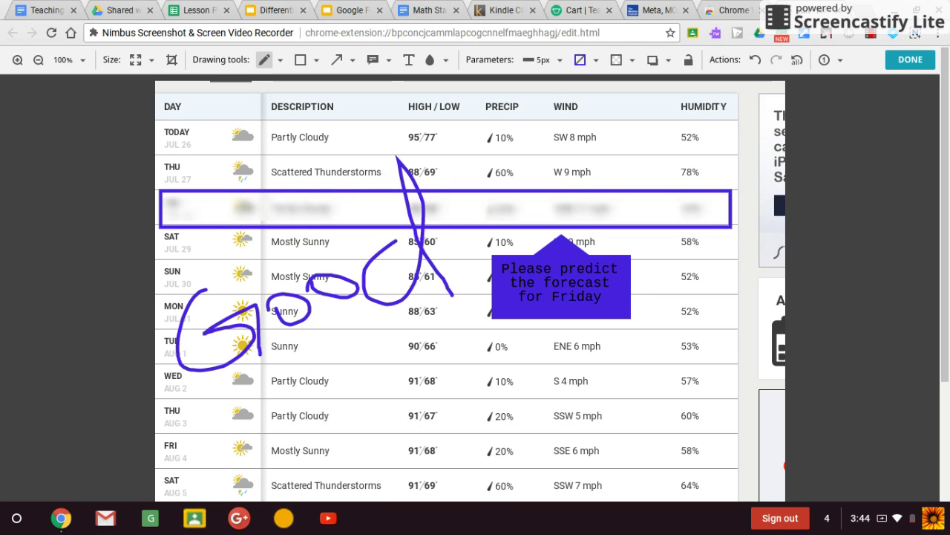
left_click_drag(209, 382, 239, 487)
mouse_move(250, 427)
left_mouse_down()
mouse_move(267, 468)
mouse_move(285, 438)
mouse_move(303, 456)
left_mouse_up()
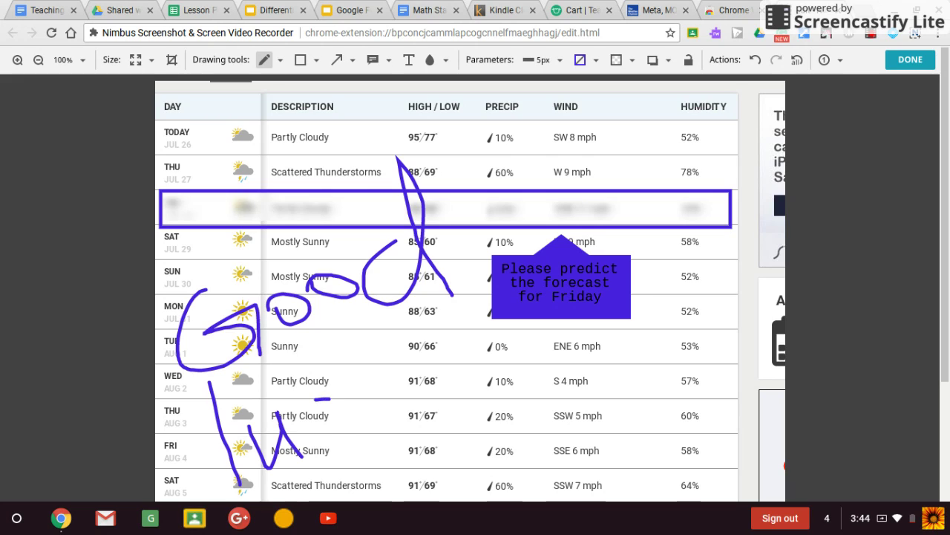
left_click_drag(306, 413, 369, 407)
left_click_drag(360, 341, 380, 419)
mouse_move(392, 358)
left_mouse_down()
mouse_move(373, 385)
mouse_move(410, 404)
left_mouse_up()
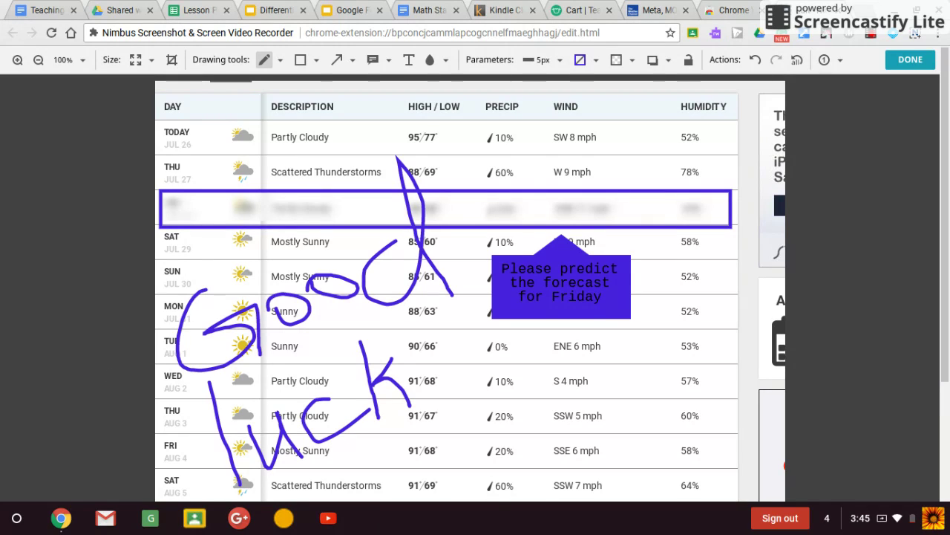
Finish editing the annotated screenshot and proceed to its save and sharing options.
left_click(594, 310)
left_click(712, 190)
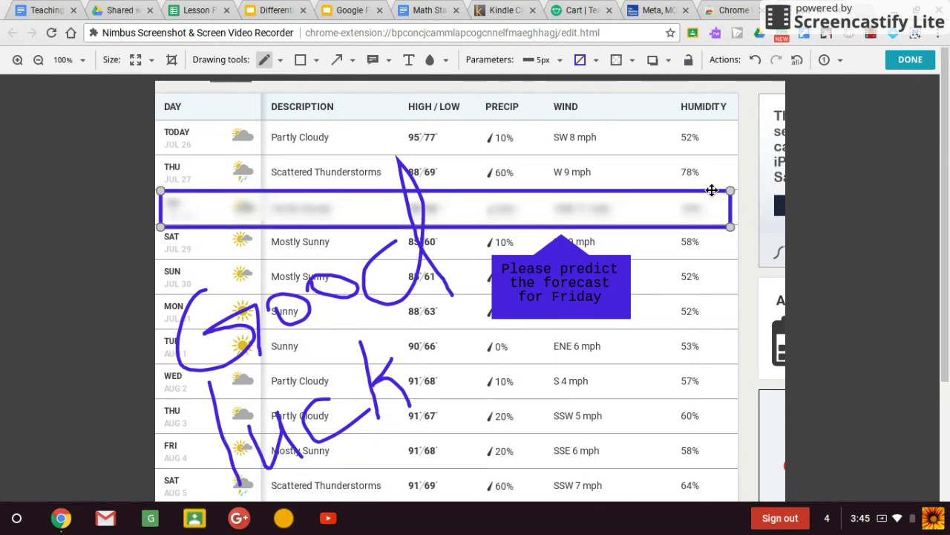
left_click(904, 65)
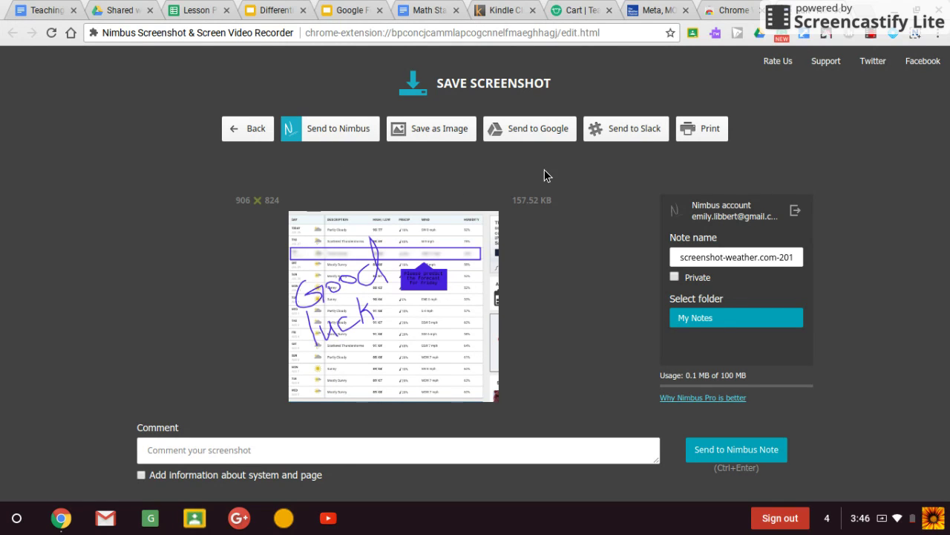
left_click(872, 36)
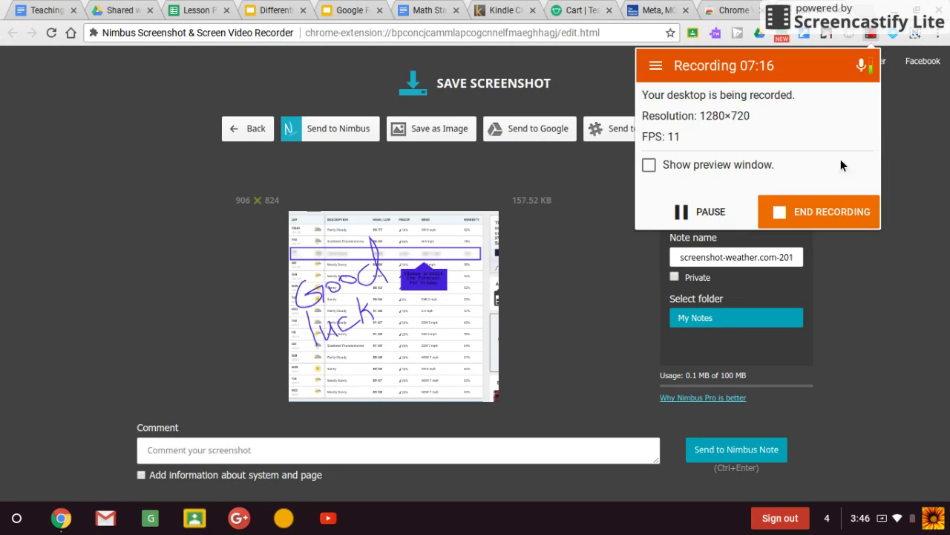